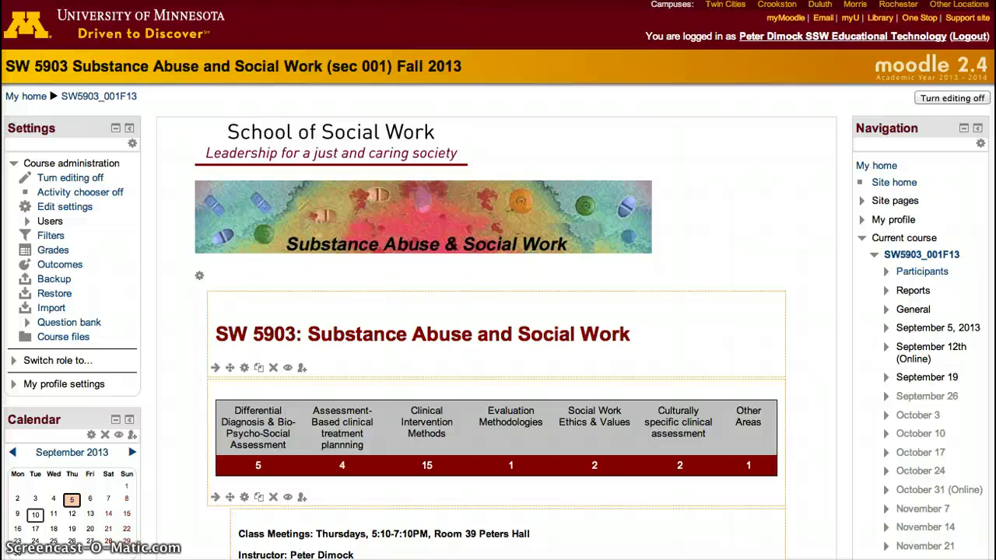
Expand the Users section under Course administration in the Settings block
{"action": "left_click", "coordinate": [131, 347]}
{"action": "left_click", "coordinate": [26, 222]}
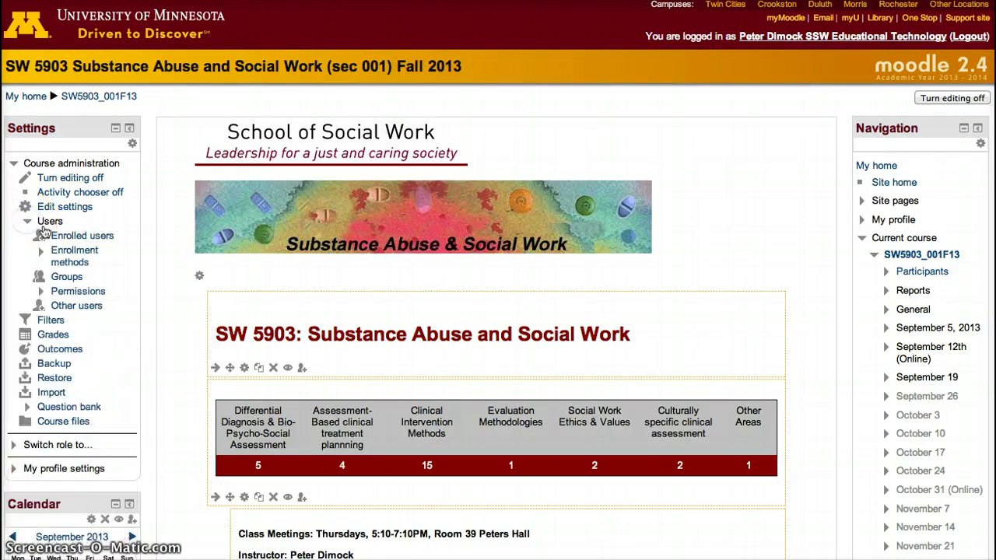
Show the enrollment methods: manual (2 users), UMN auto-enrollment (18), self and anonymous access
{"action": "left_click", "coordinate": [59, 254]}
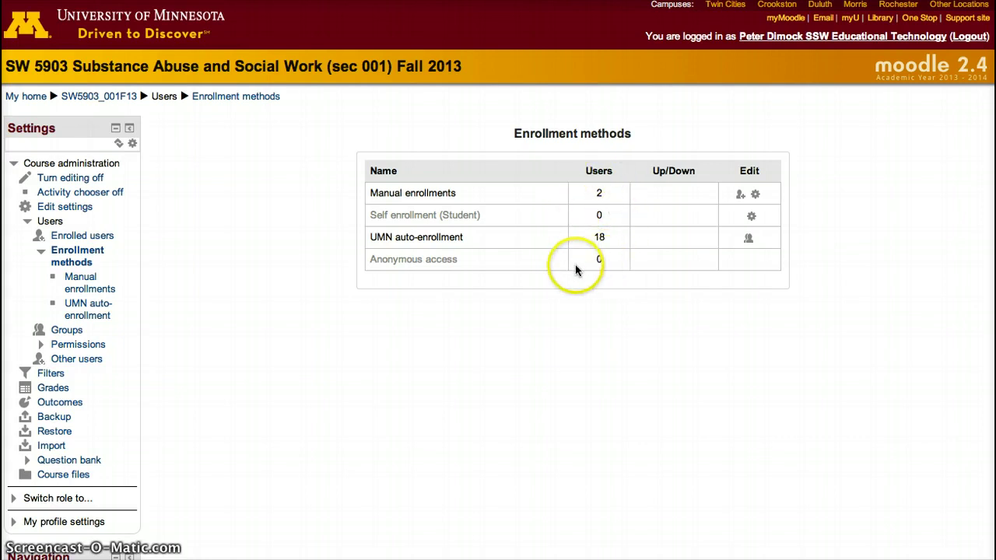
{"action": "left_click", "coordinate": [627, 268]}
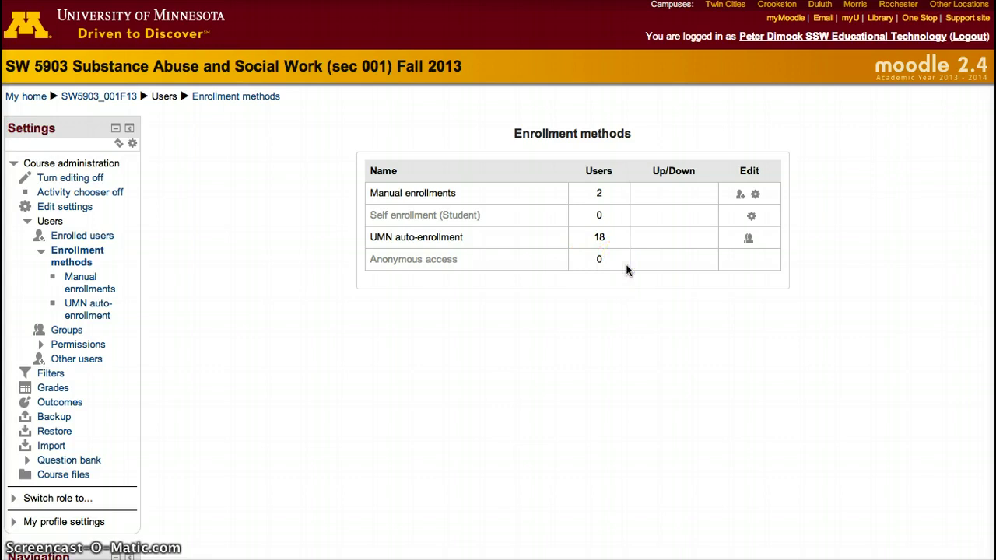
Review the UMN auto-enrollment roster linked to PeopleSoft class 33799 (SW 5903 001)
{"action": "left_click", "coordinate": [749, 239]}
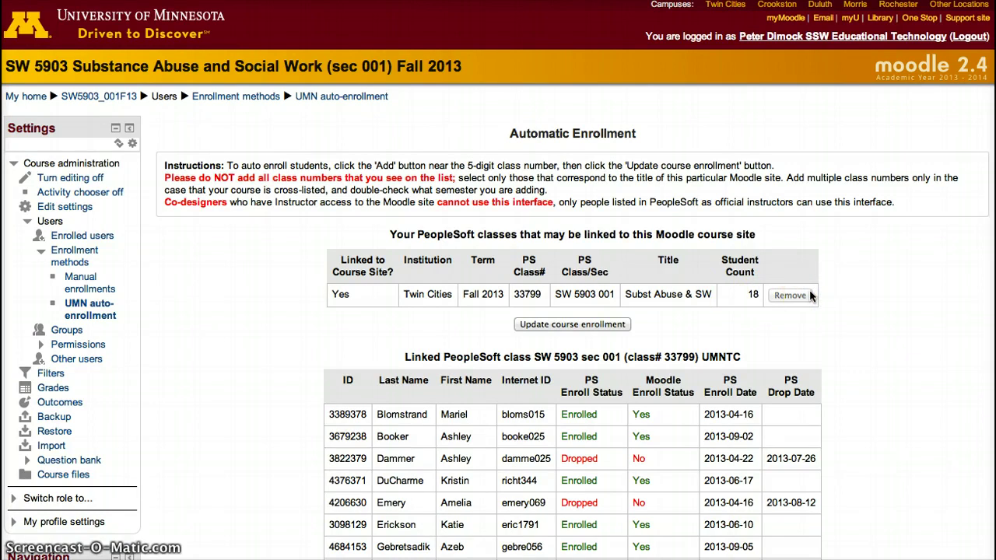
{"action": "scroll", "coordinate": [809, 327], "scroll_direction": "down", "scroll_amount": 5}
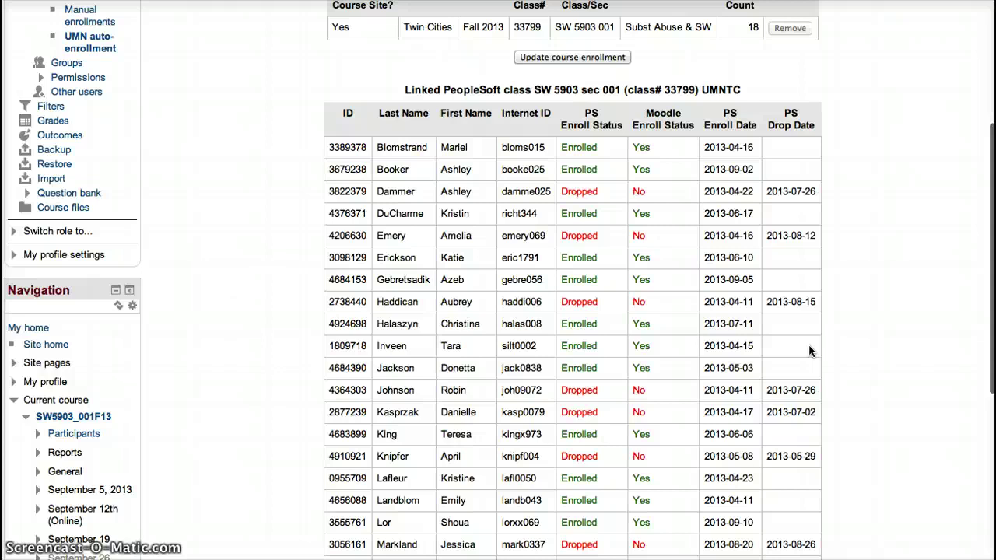
{"action": "scroll", "coordinate": [809, 351], "scroll_direction": "up", "scroll_amount": 2}
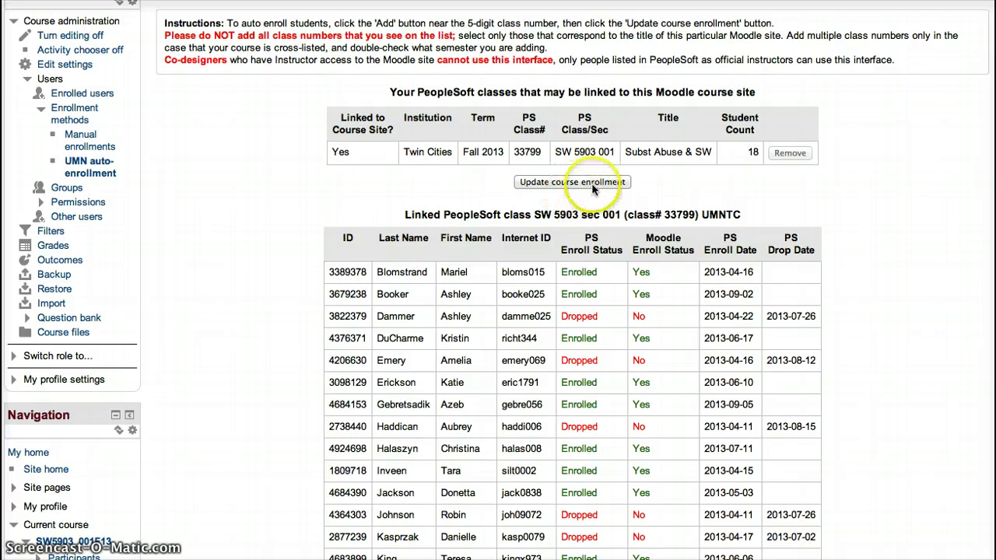
{"action": "scroll", "coordinate": [773, 360], "scroll_direction": "down", "scroll_amount": 5}
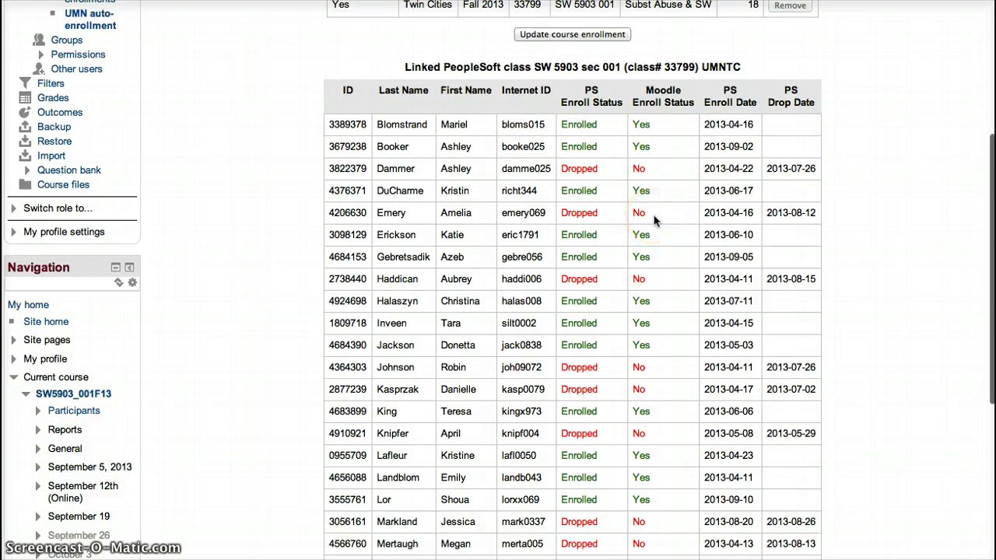
{"action": "scroll", "coordinate": [653, 221], "scroll_direction": "down", "scroll_amount": 6}
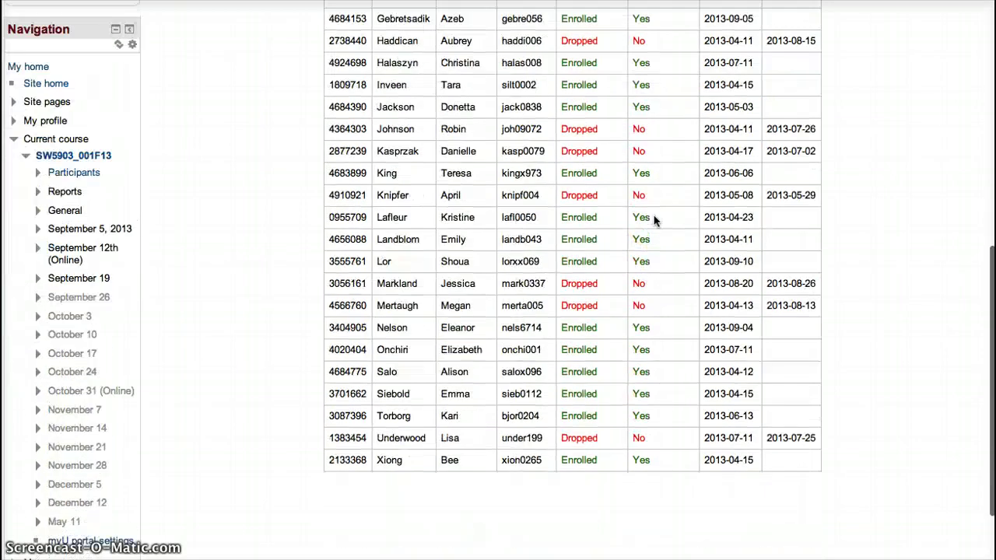
{"action": "scroll", "coordinate": [654, 221], "scroll_direction": "up", "scroll_amount": 7}
{"action": "scroll", "coordinate": [654, 221], "scroll_direction": "up", "scroll_amount": 6}
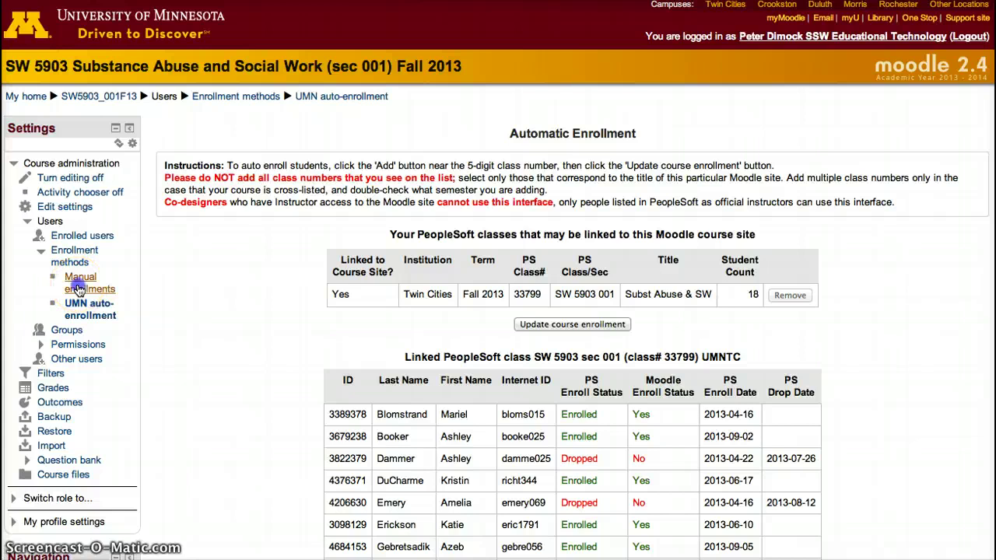
Look over the Manual enrollments settings, then open its enrol-users page listing 2 enrolled users
{"action": "left_click", "coordinate": [81, 288]}
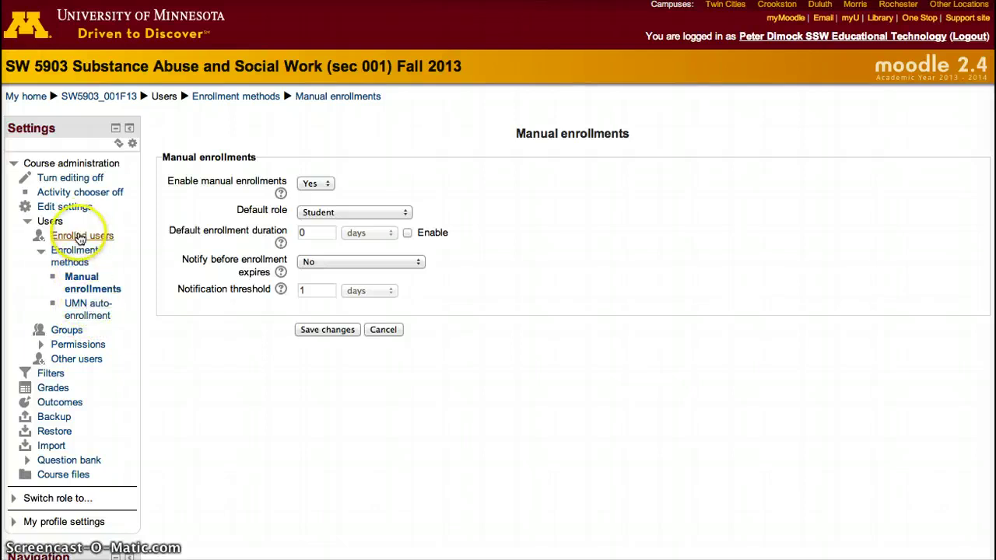
{"action": "left_click", "coordinate": [74, 253]}
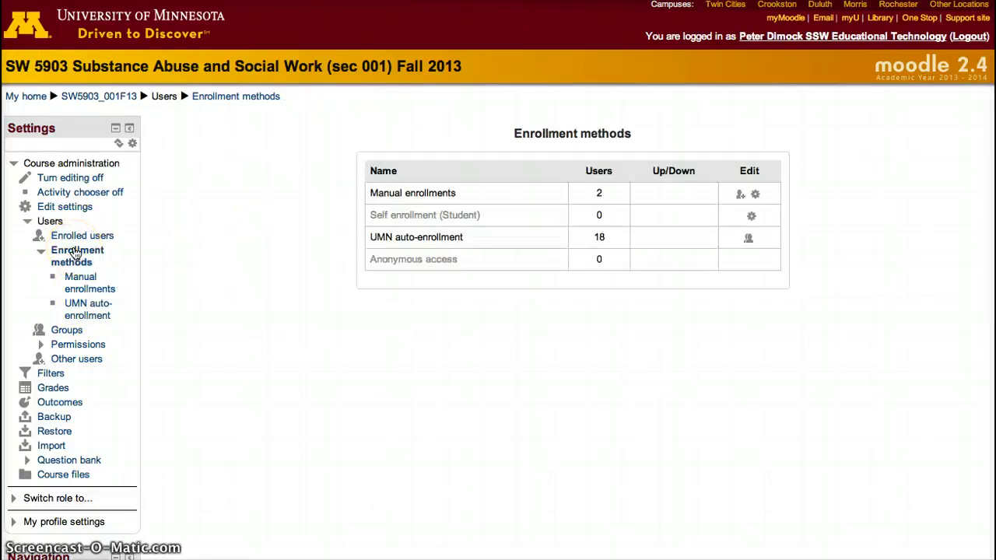
{"action": "left_click", "coordinate": [82, 284]}
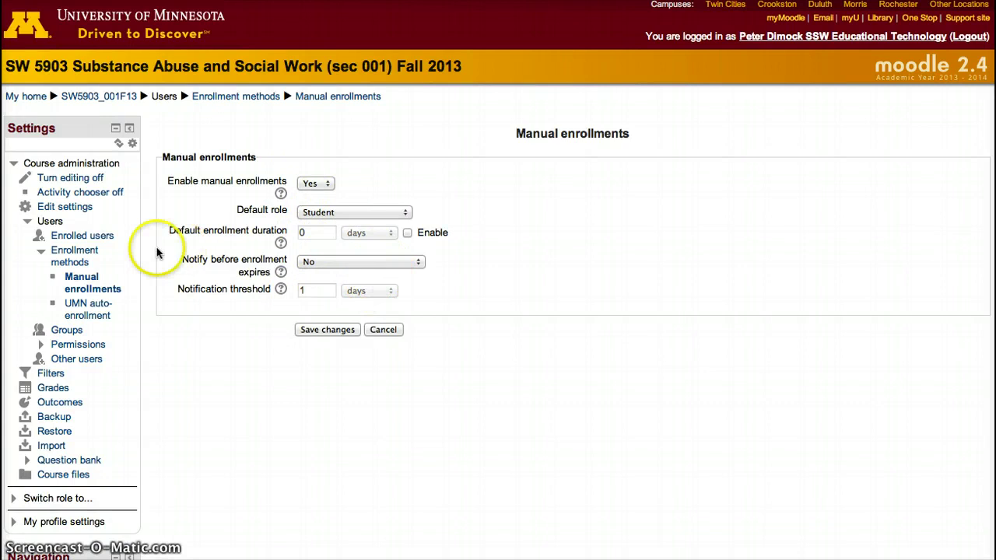
{"action": "left_click", "coordinate": [65, 258]}
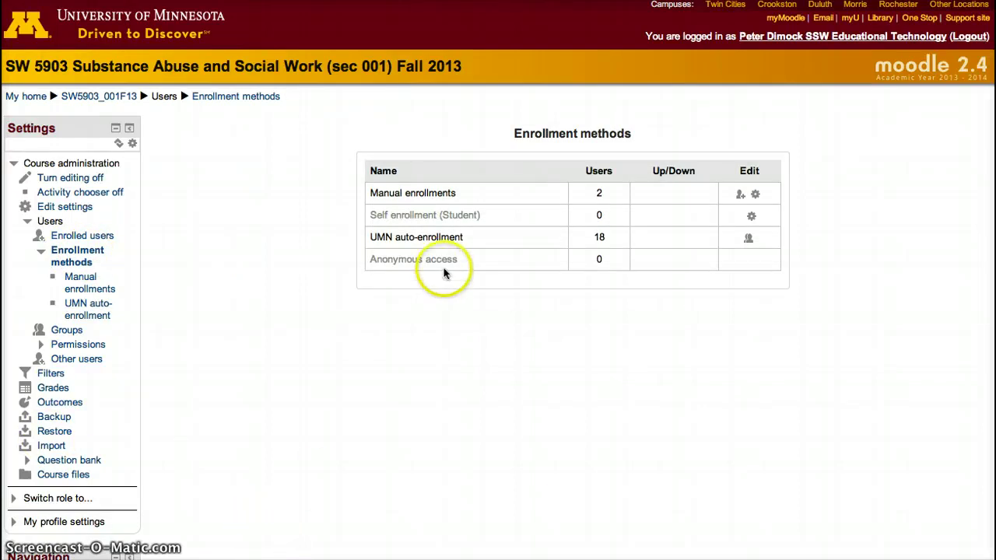
{"action": "left_click", "coordinate": [739, 197]}
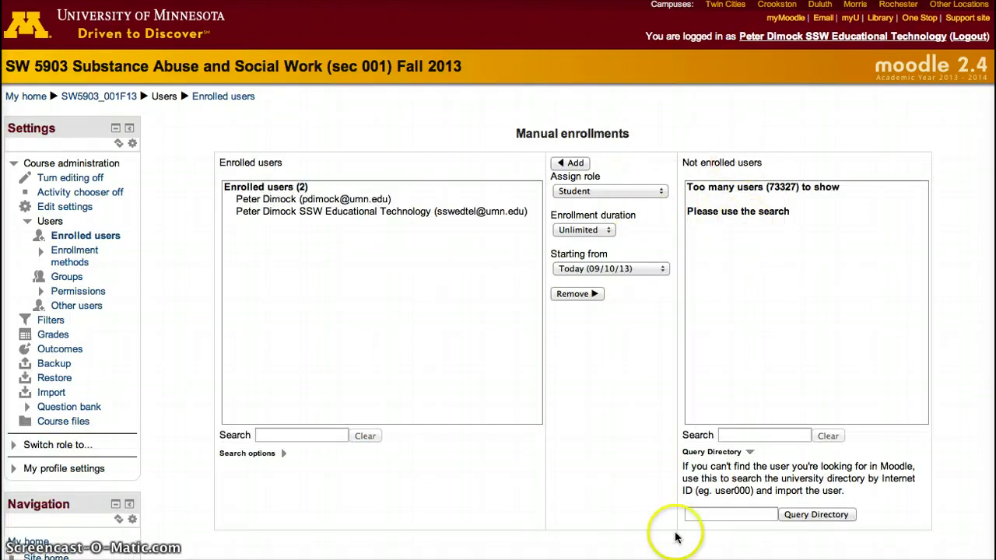
Search 'sswitf' among not-enrolled users and enrol SSW ITF with the Designer role
{"action": "left_click", "coordinate": [746, 435]}
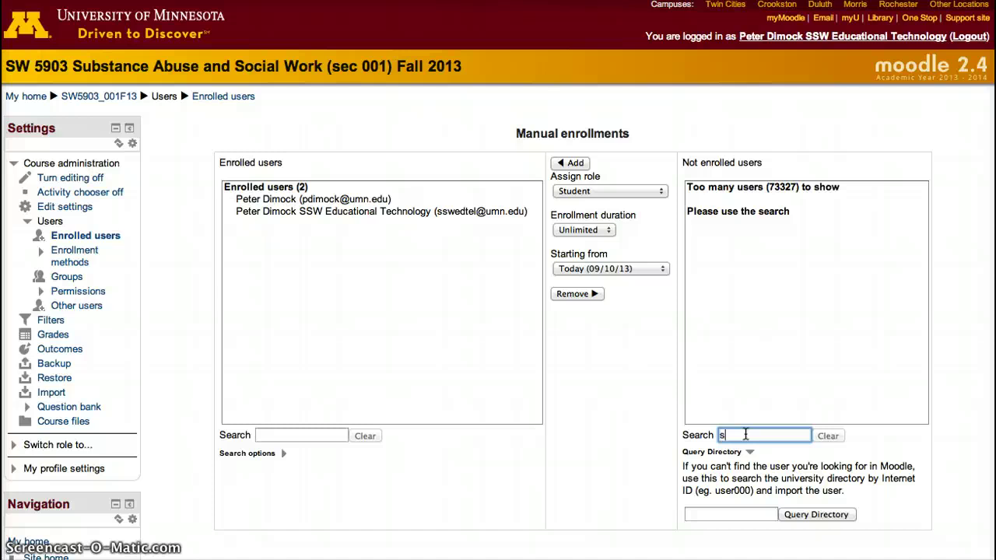
{"action": "type", "text": "ssw"}
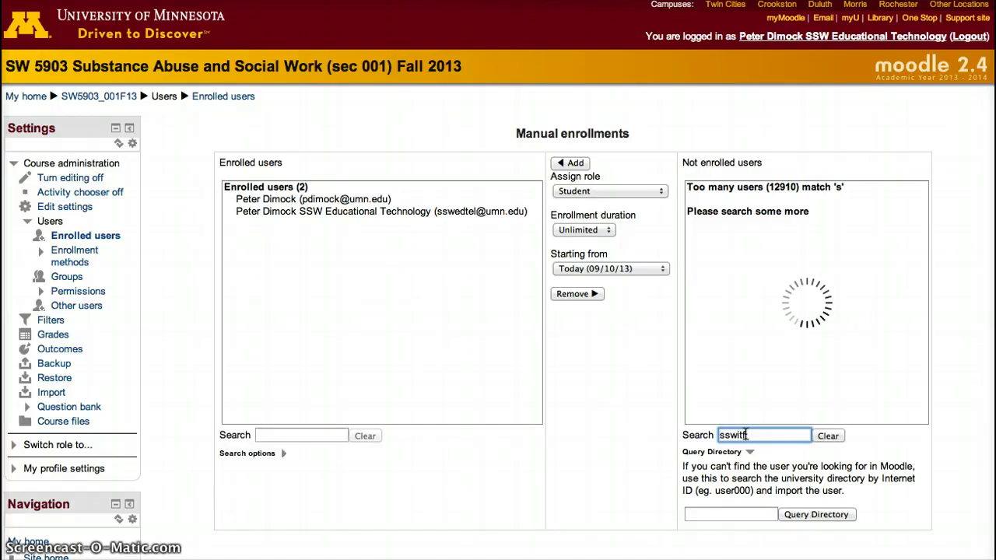
{"action": "type", "text": "itf"}
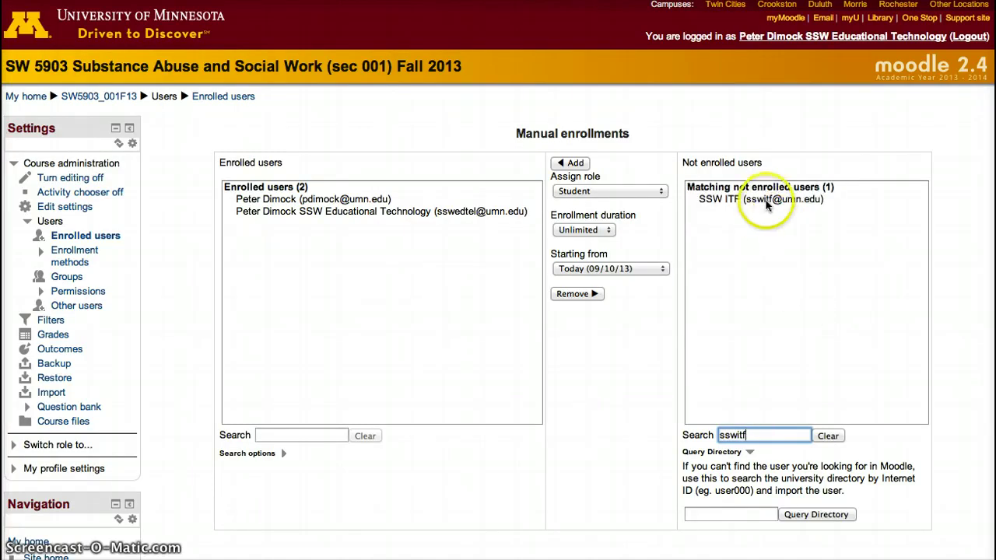
{"action": "left_click", "coordinate": [705, 204]}
{"action": "left_click", "coordinate": [636, 194]}
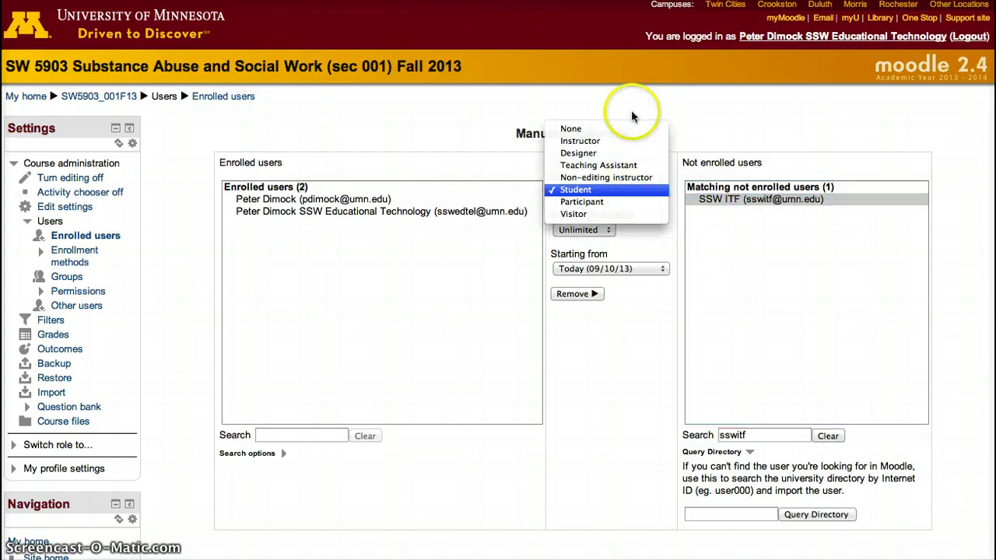
{"action": "left_click", "coordinate": [631, 159]}
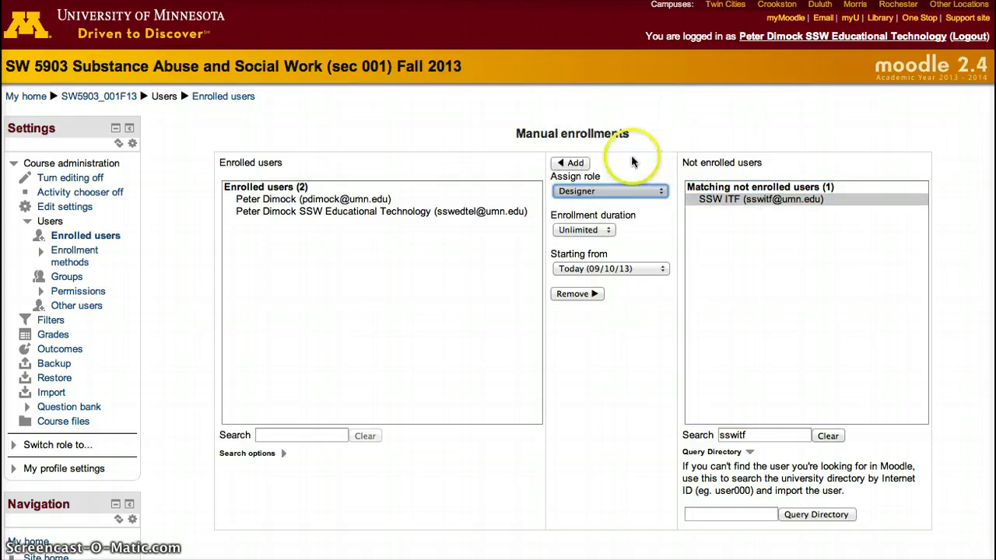
{"action": "left_click", "coordinate": [566, 170]}
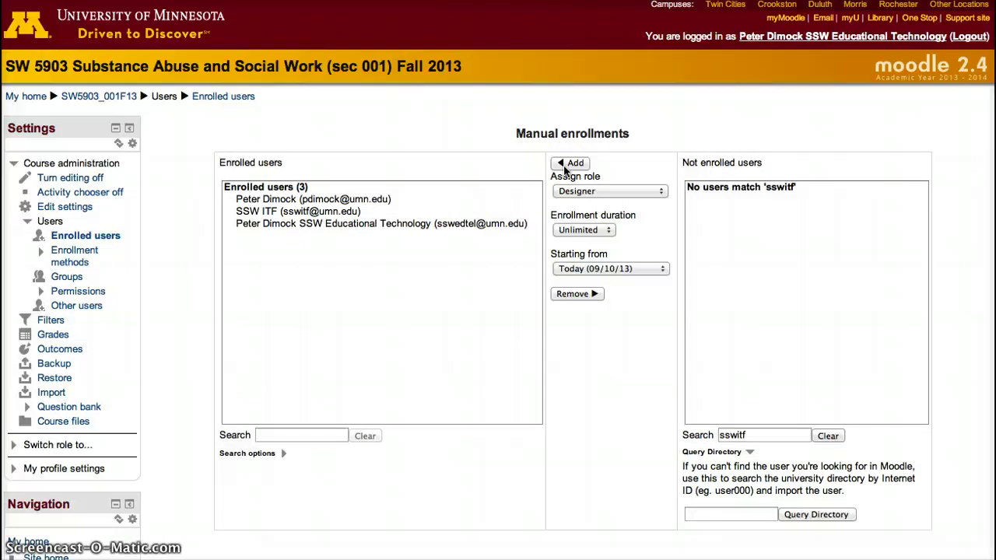
{"action": "left_click_drag", "start_coordinate": [753, 435], "coordinate": [689, 416]}
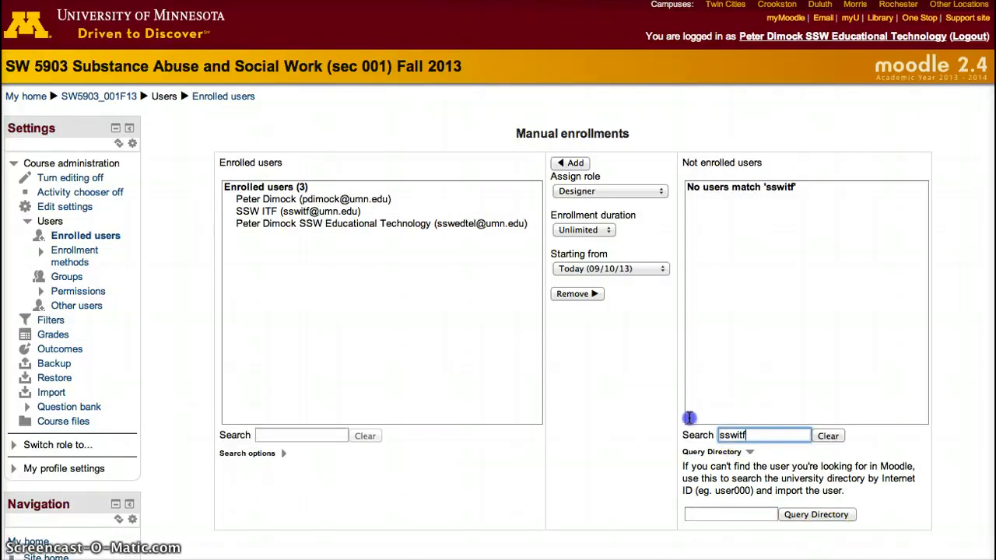
Search another user's username, select the single match and set the role to Student
{"action": "type", "text": "sintjago"}
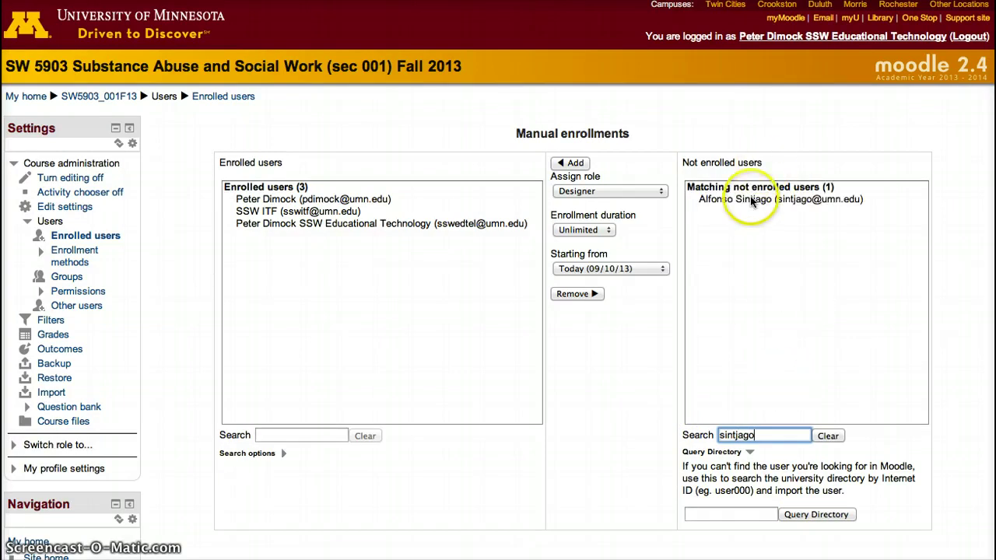
{"action": "left_click", "coordinate": [750, 199]}
{"action": "left_click", "coordinate": [650, 194]}
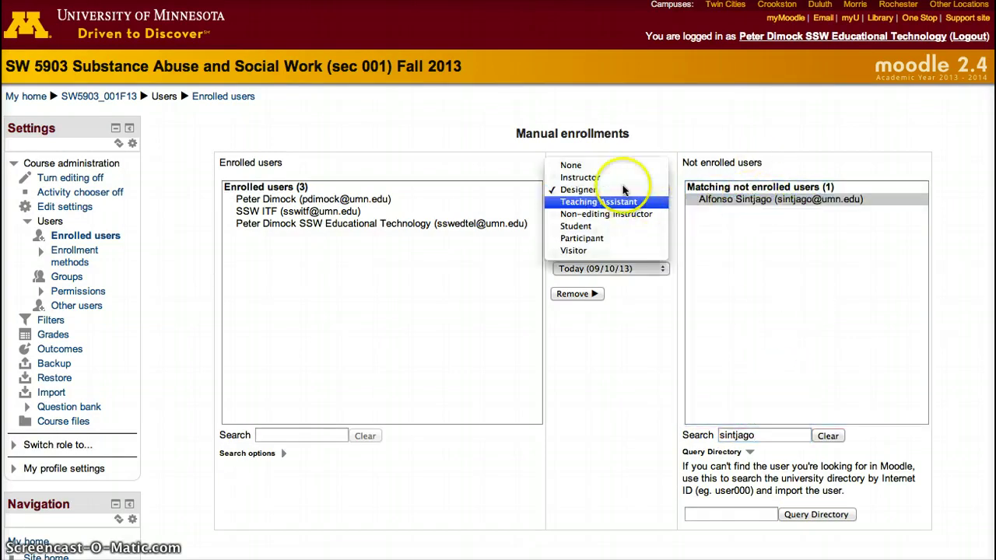
{"action": "left_click", "coordinate": [632, 225]}
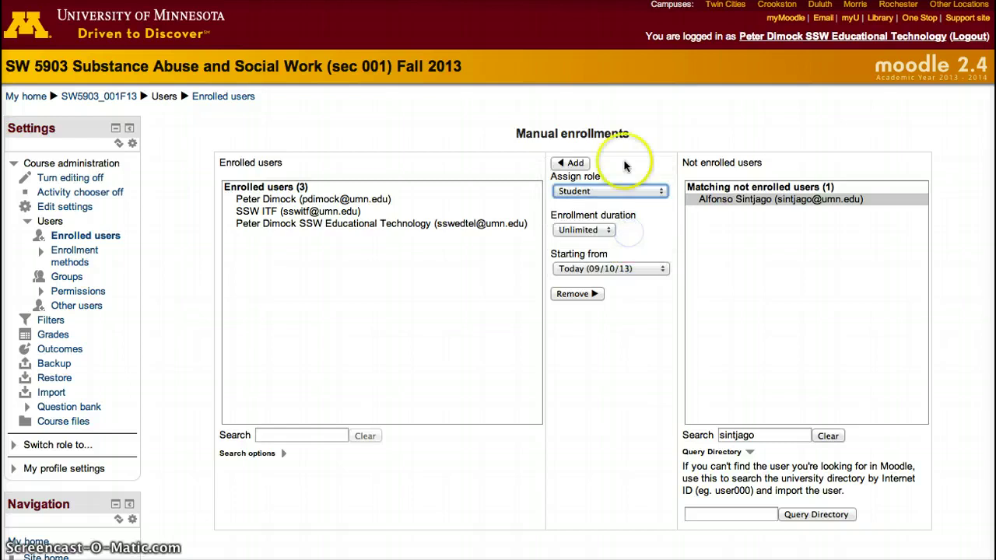
Keep enrollment duration Unlimited and start date Today (09/10/13) without adding the user
{"action": "left_click", "coordinate": [611, 232]}
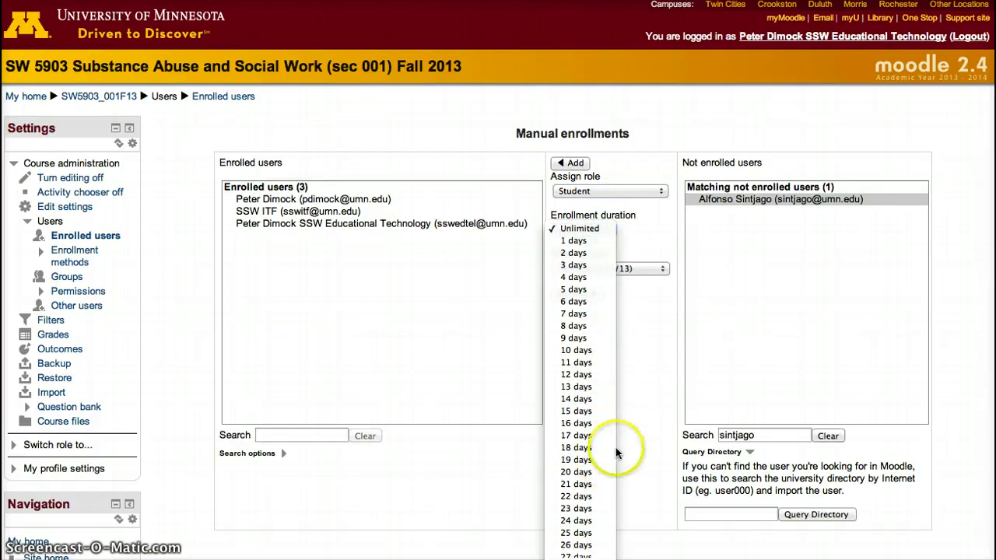
{"action": "left_click", "coordinate": [643, 431]}
{"action": "left_click", "coordinate": [623, 269]}
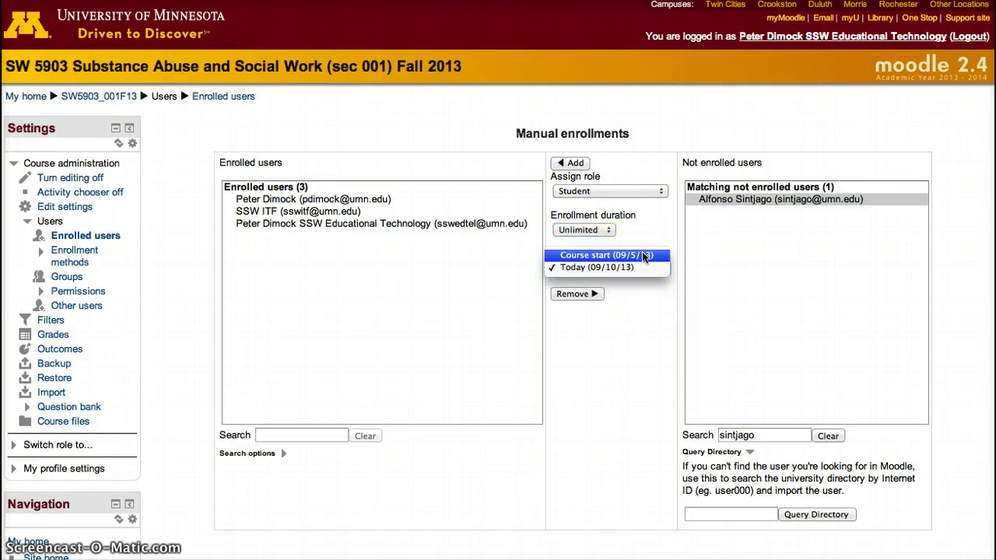
{"action": "left_click_drag", "start_coordinate": [624, 266], "coordinate": [628, 257]}
{"action": "left_click", "coordinate": [614, 388]}
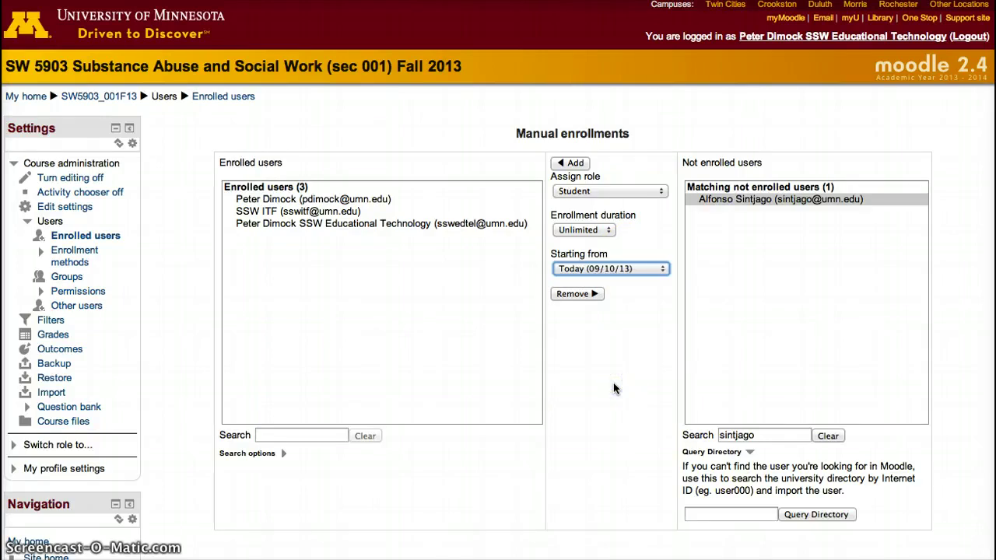
{"action": "left_click", "coordinate": [339, 293]}
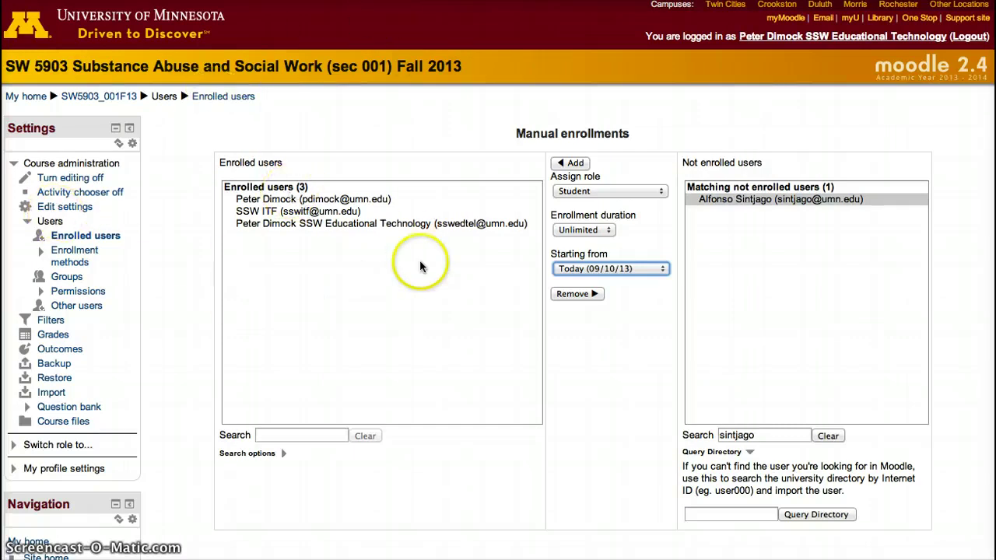
Return to Enrolled users and scroll the 21-user list with roles, groups and enrollment methods
{"action": "left_click", "coordinate": [213, 103]}
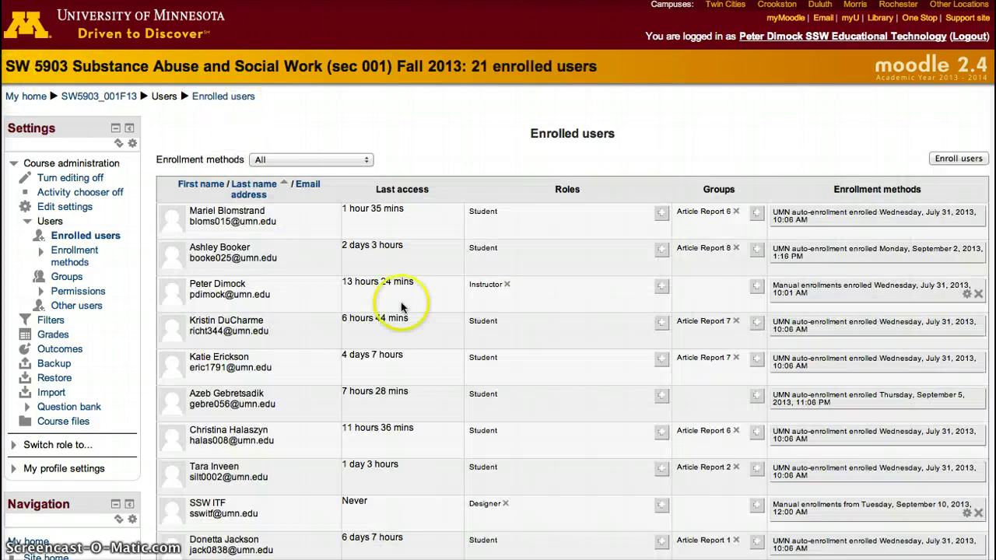
{"action": "scroll", "coordinate": [401, 305], "scroll_direction": "down", "scroll_amount": 5}
{"action": "scroll", "coordinate": [401, 308], "scroll_direction": "down", "scroll_amount": 5}
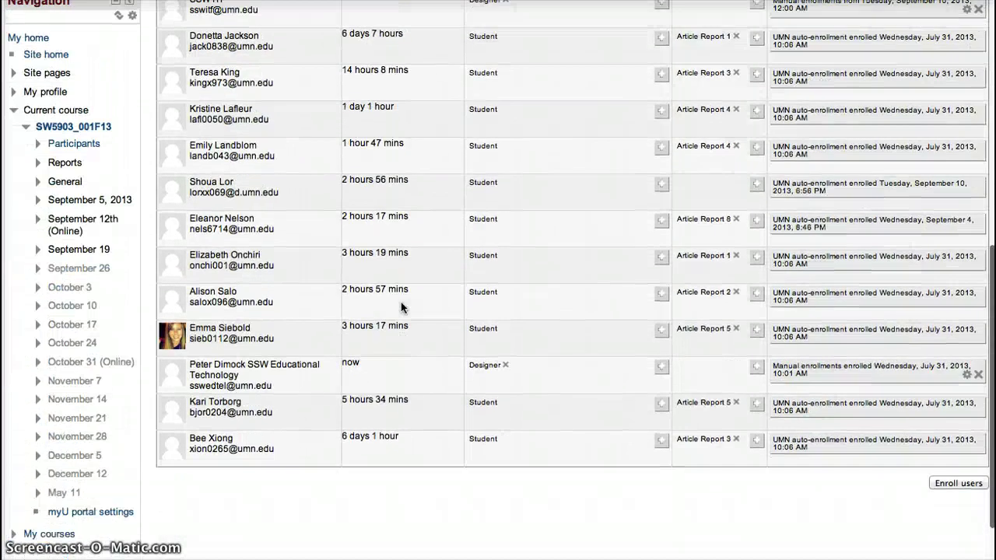
{"action": "scroll", "coordinate": [400, 303], "scroll_direction": "up", "scroll_amount": 8}
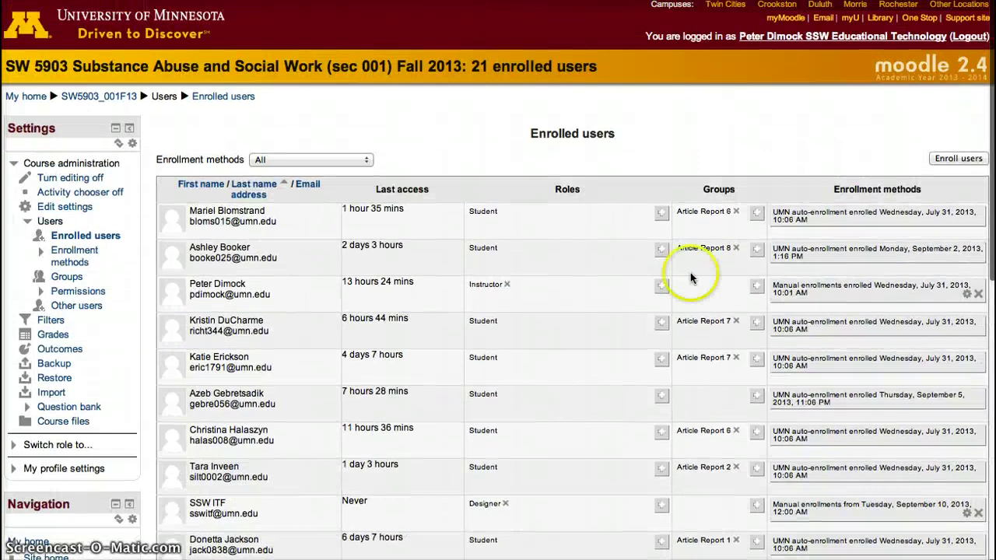
{"action": "scroll", "coordinate": [907, 414], "scroll_direction": "down", "scroll_amount": 4}
{"action": "scroll", "coordinate": [908, 414], "scroll_direction": "down", "scroll_amount": 6}
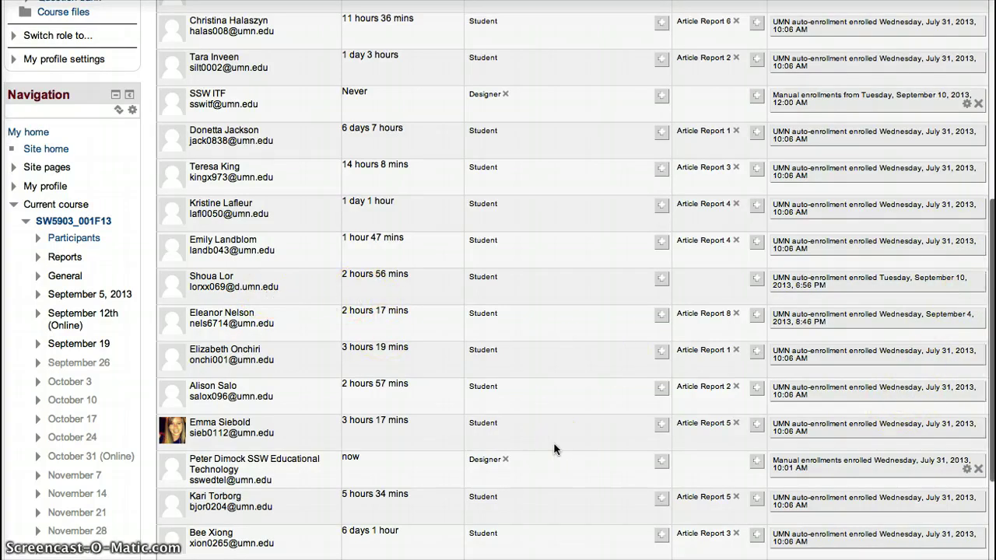
{"action": "scroll", "coordinate": [555, 449], "scroll_direction": "down", "scroll_amount": 5}
{"action": "scroll", "coordinate": [555, 449], "scroll_direction": "up", "scroll_amount": 15}
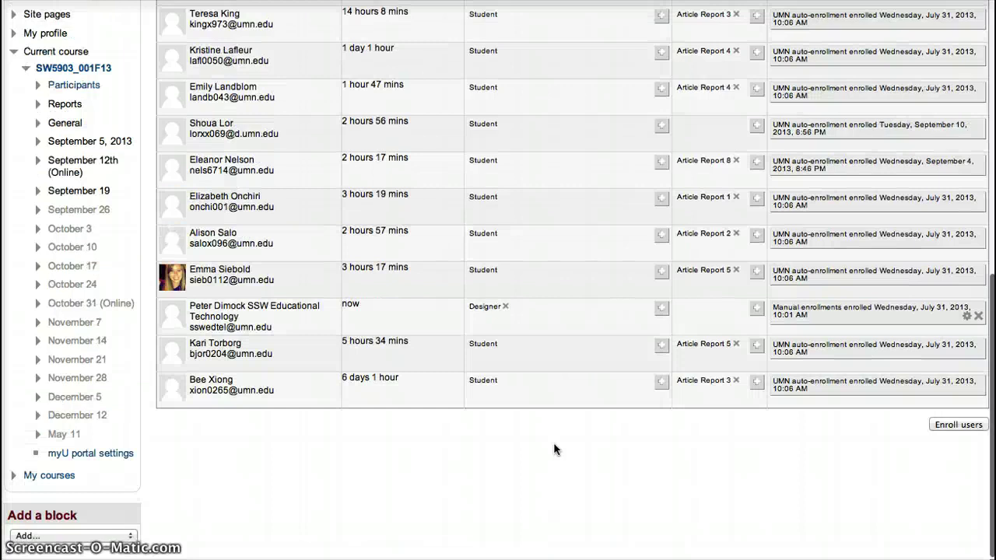